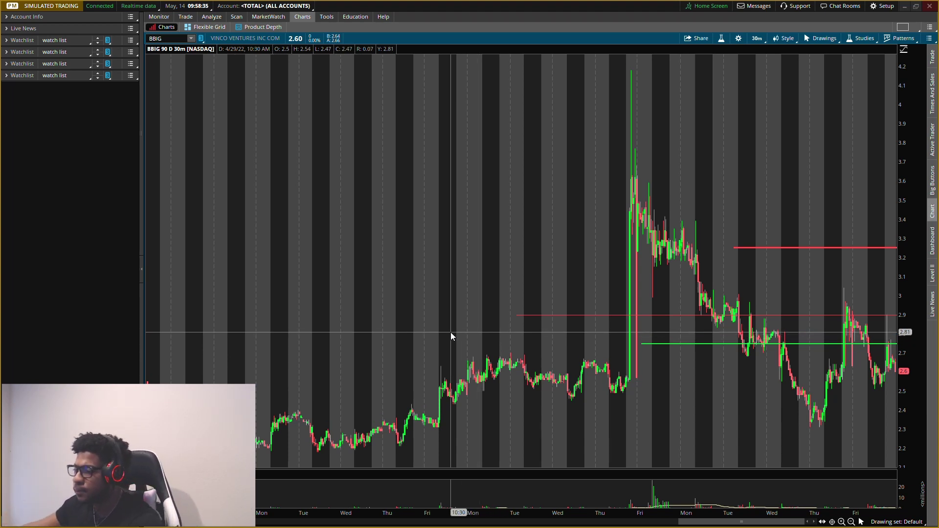
# - Add a temporary text note drawing to the BBIG chart
pyautogui.rightClick(307, 103)
pyautogui.moveTo(386, 171)
pyautogui.click(422, 194)
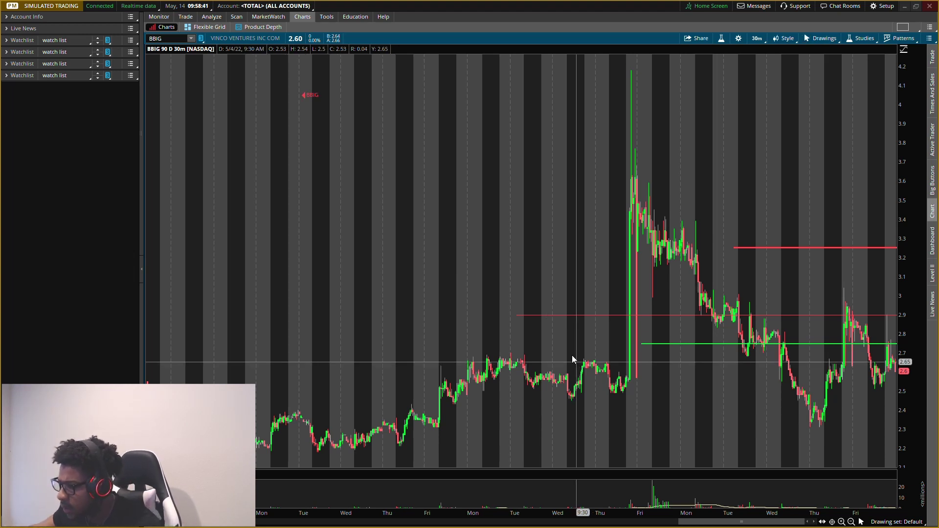
# - Remove the BBIG text note from the chart and bring up the time frame choices
pyautogui.rightClick(316, 95)
pyautogui.click(542, 264)
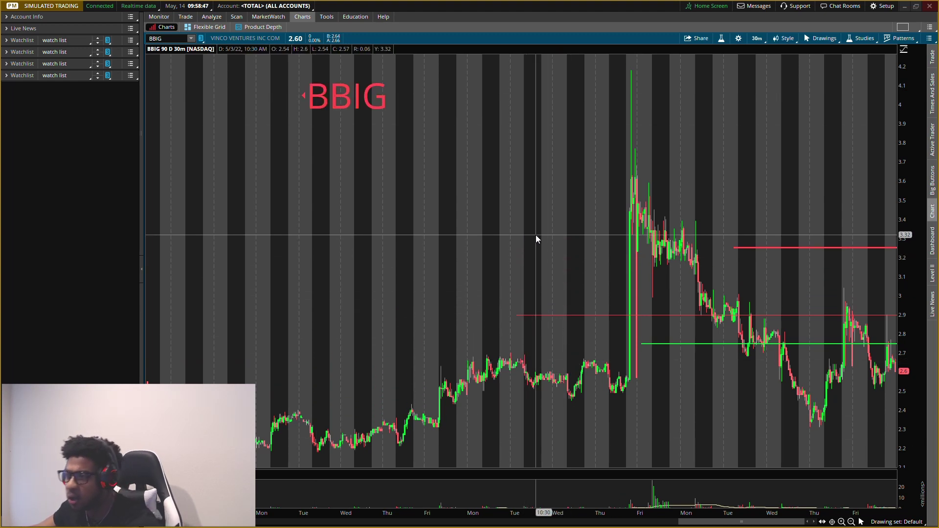
pyautogui.rightClick(345, 93)
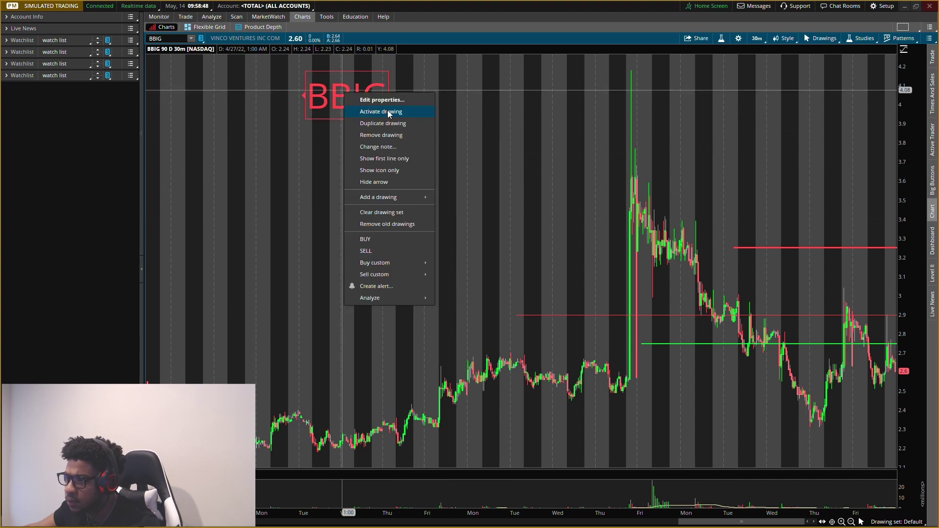
pyautogui.click(387, 137)
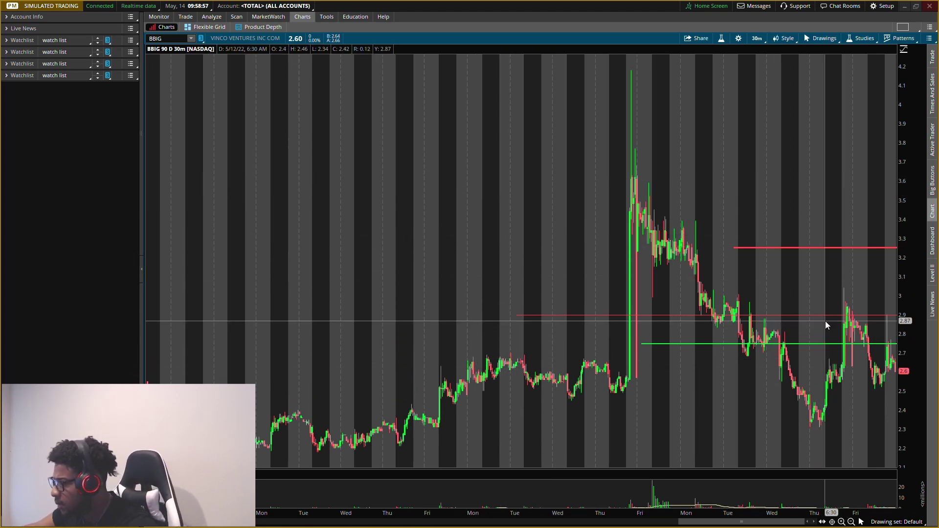
pyautogui.click(757, 38)
# - Switch to a 5-day 5-minute chart, zoom in on Thursday–Friday, and move the green level to 2.75
pyautogui.click(752, 80)
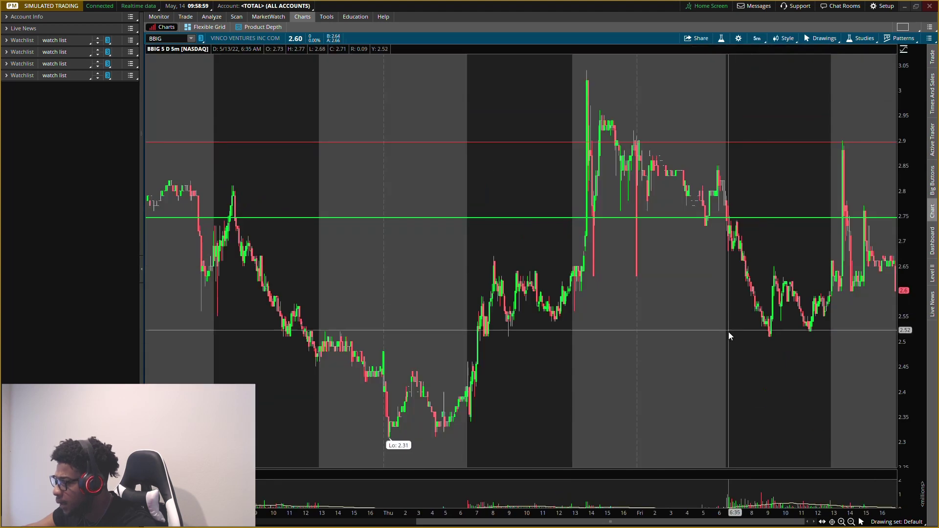
pyautogui.moveTo(444, 337); pyautogui.dragTo(873, 347)
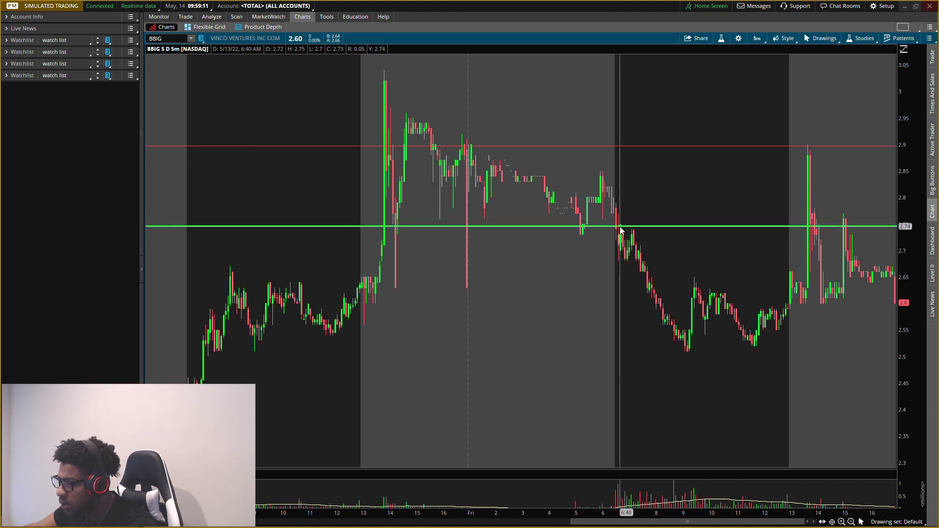
pyautogui.moveTo(620, 228)
pyautogui.mouseDown()
pyautogui.moveTo(634, 237)
pyautogui.moveTo(634, 227)
pyautogui.mouseUp()
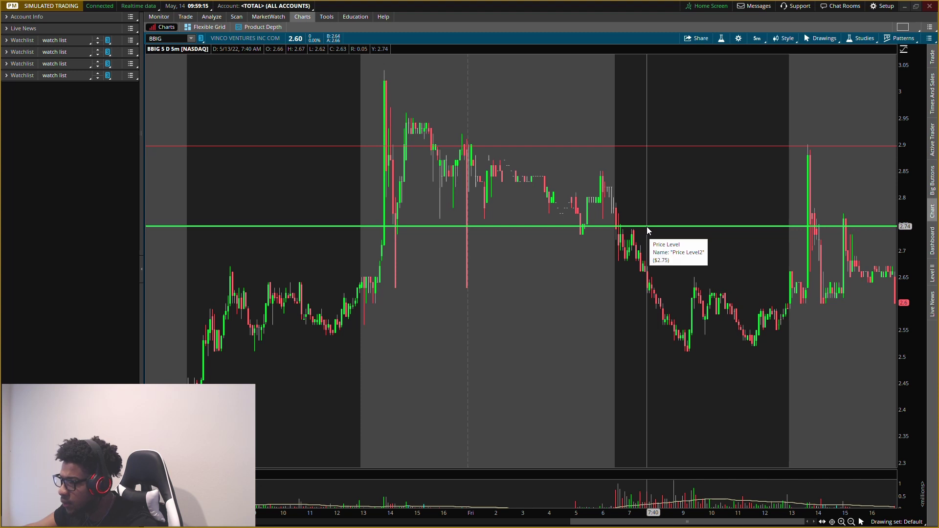
pyautogui.moveTo(634, 227); pyautogui.dragTo(634, 234)
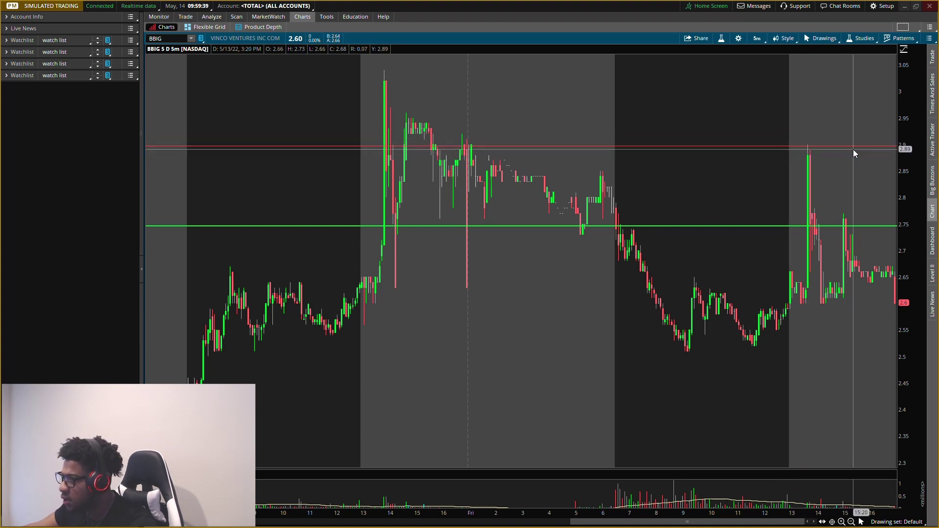
# - Zoom out so the BBIG chart shows all five days
pyautogui.rightClick(699, 177)
pyautogui.click(561, 36)
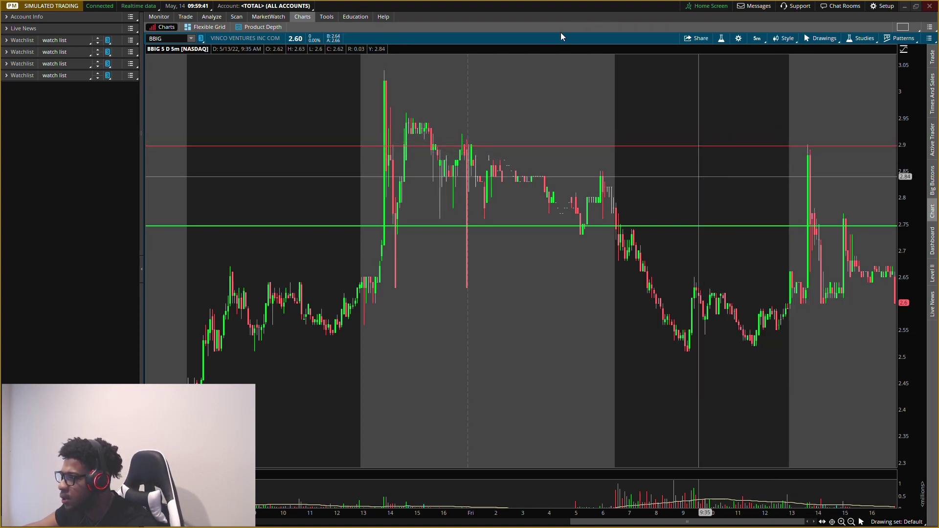
pyautogui.click(851, 521)
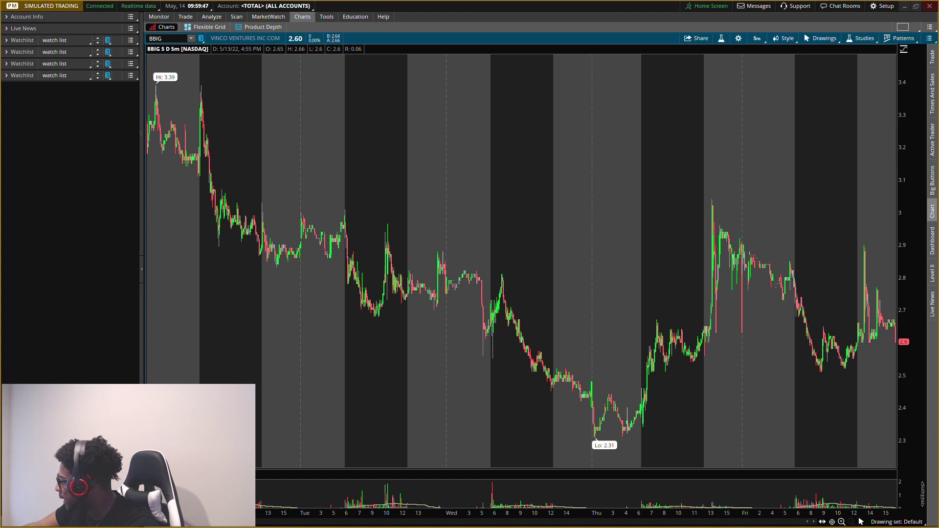
# - Add a horizontal price level at 2.60 and open its properties to colour it green
pyautogui.rightClick(281, 338)
pyautogui.moveTo(381, 380)
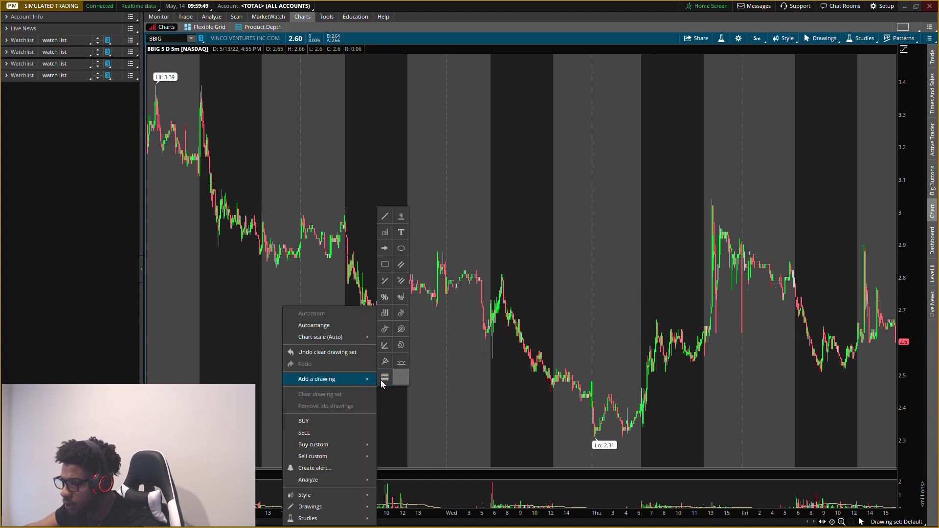
pyautogui.click(401, 215)
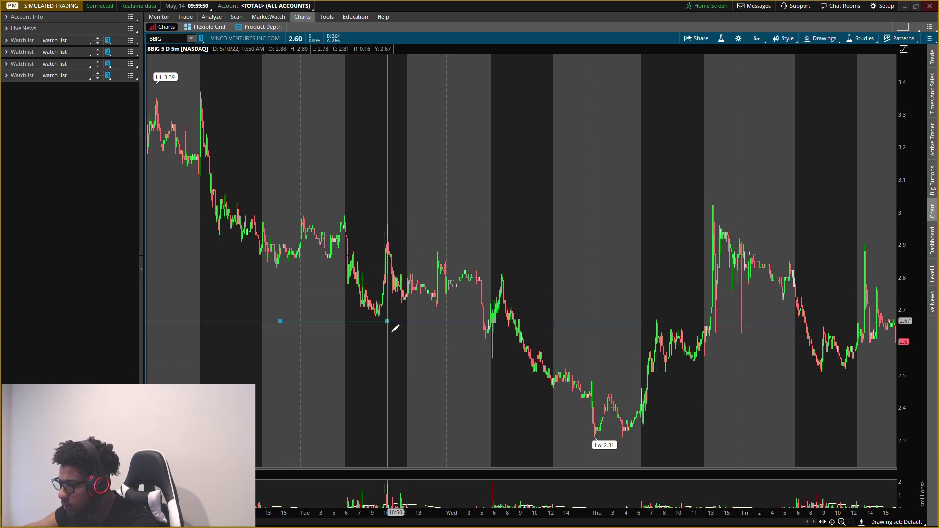
pyautogui.click(230, 345)
pyautogui.rightClick(331, 341)
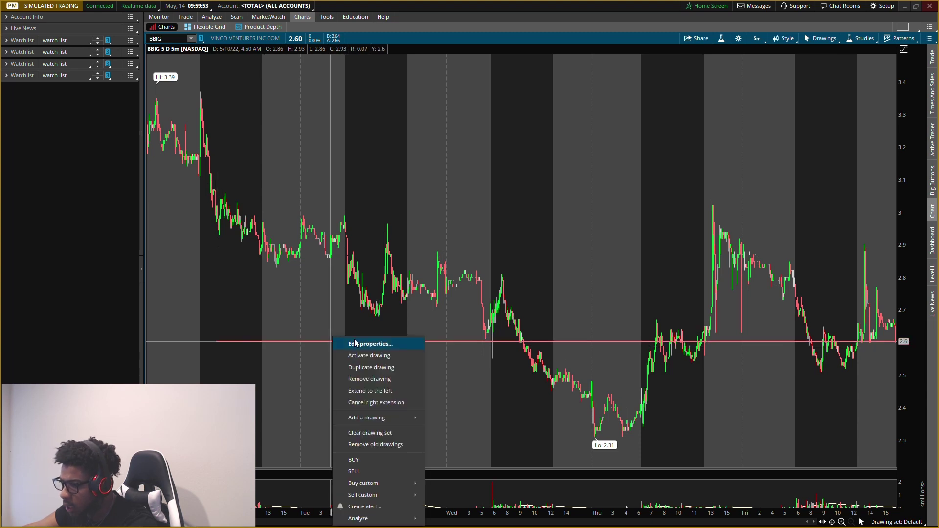
pyautogui.click(356, 343)
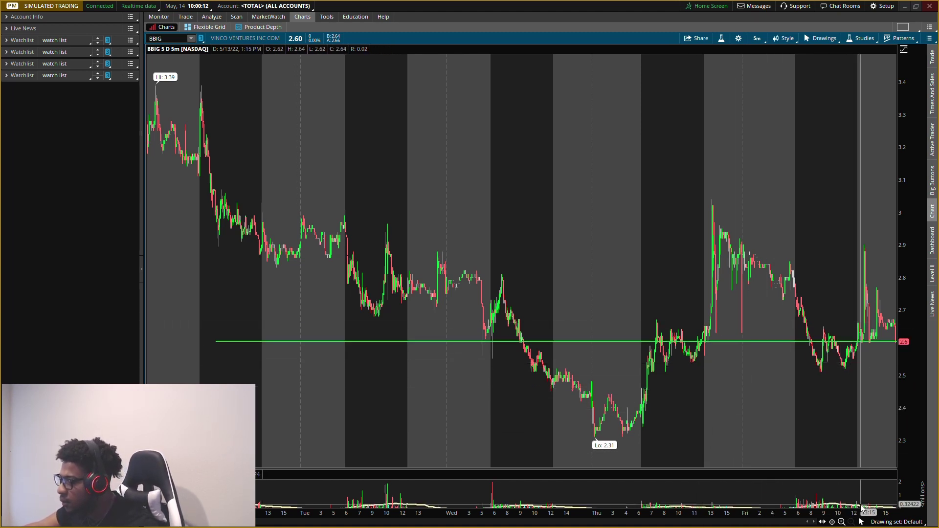
# - Set the chart time frame to a 90-day interval with 30-minute aggregation
pyautogui.click(756, 38)
pyautogui.click(766, 52)
pyautogui.click(775, 109)
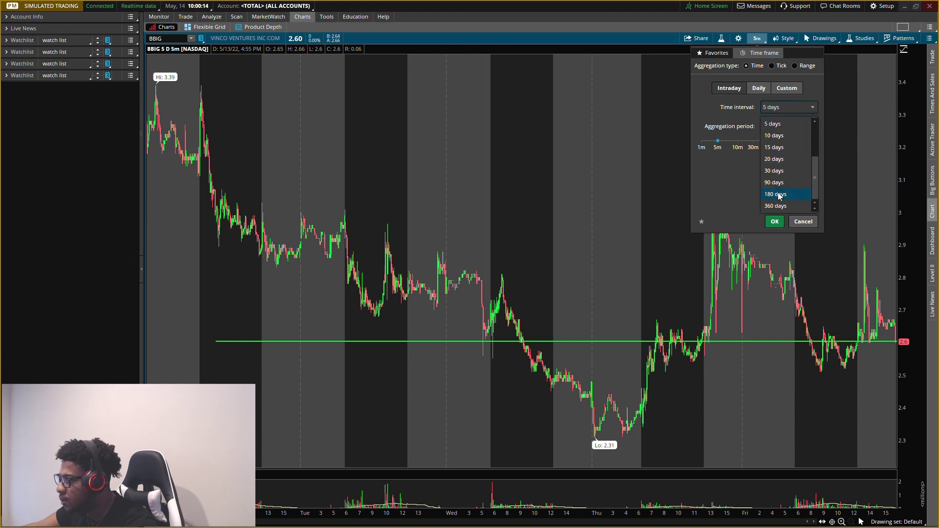
pyautogui.click(778, 186)
pyautogui.click(812, 127)
pyautogui.click(777, 195)
pyautogui.click(774, 222)
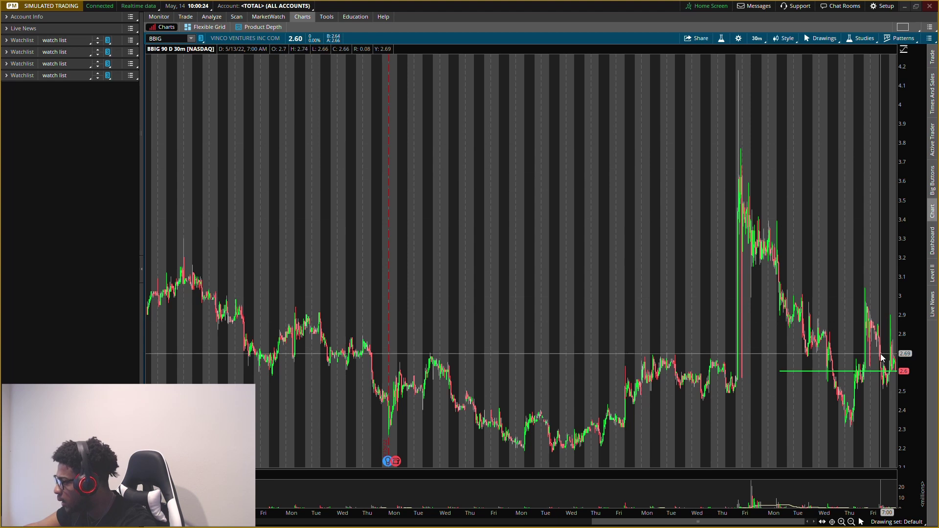
pyautogui.click(757, 38)
pyautogui.press('Escape')
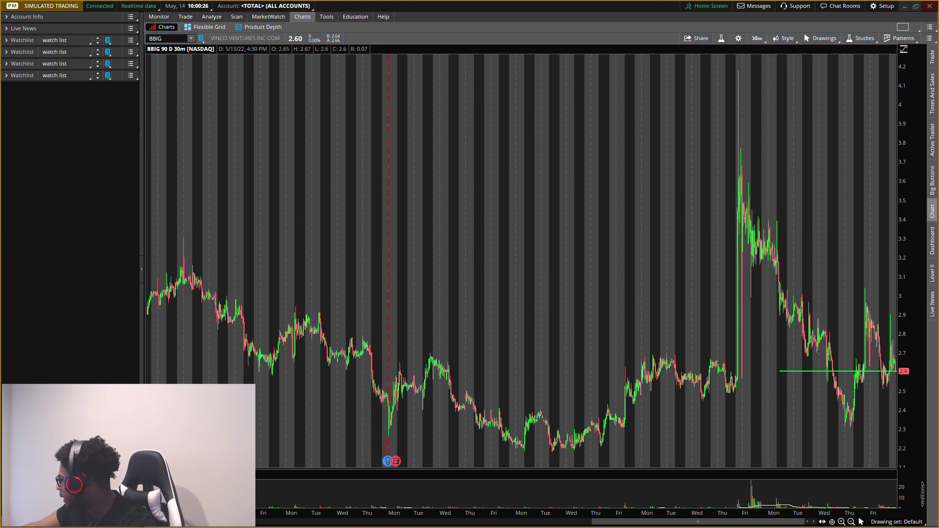
# - Add red exit price levels at about 2.91 and 3.20 above the green line
pyautogui.rightClick(637, 269)
pyautogui.moveTo(717, 344)
pyautogui.click(757, 346)
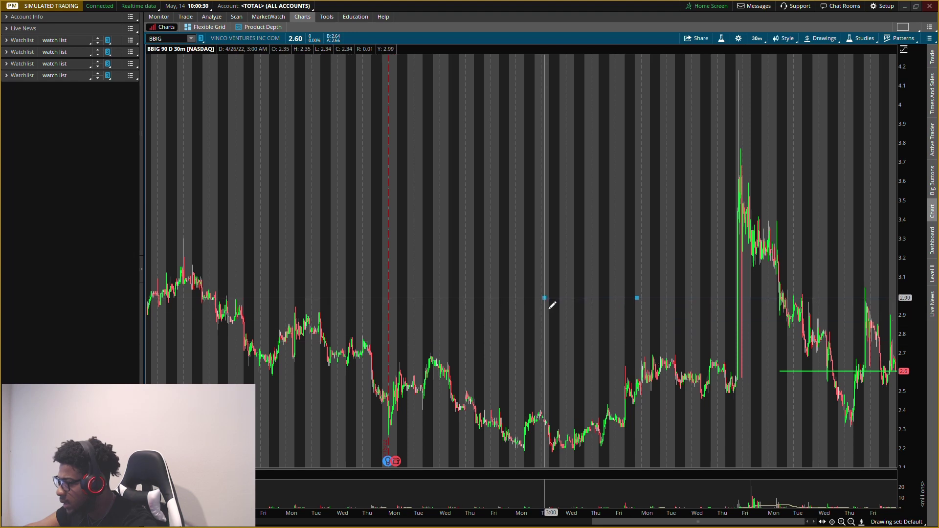
pyautogui.click(550, 319)
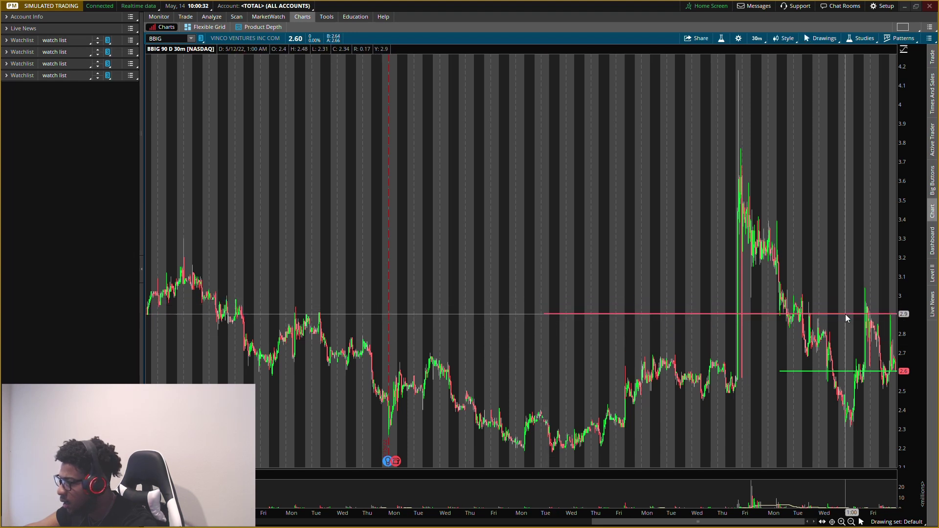
pyautogui.rightClick(579, 252)
pyautogui.moveTo(657, 324)
pyautogui.click(696, 326)
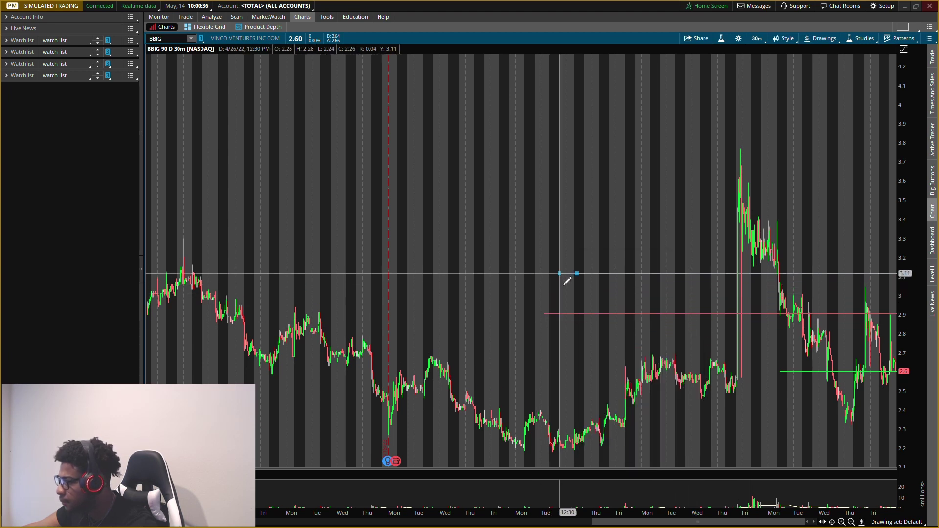
pyautogui.click(551, 257)
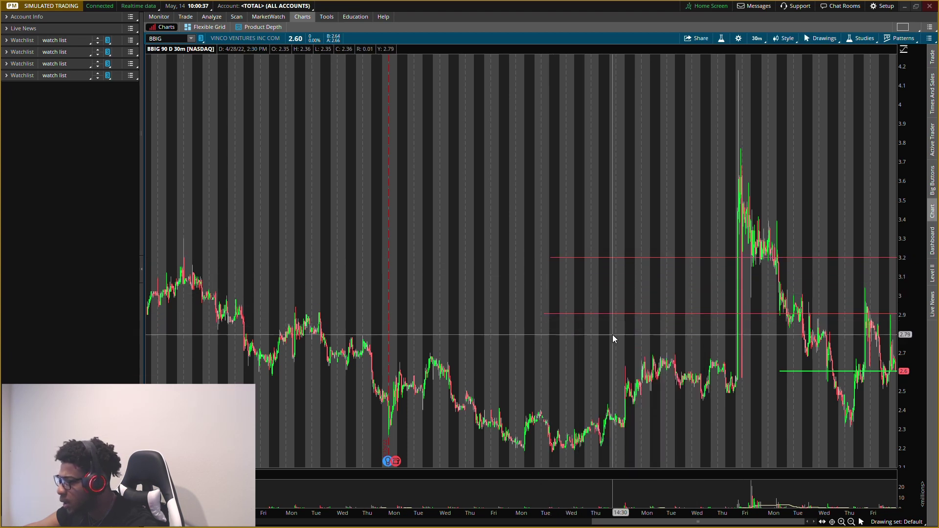
# - Start a trendline from the 2.60 area, then cancel it unfinished
pyautogui.rightClick(539, 372)
pyautogui.moveTo(587, 379)
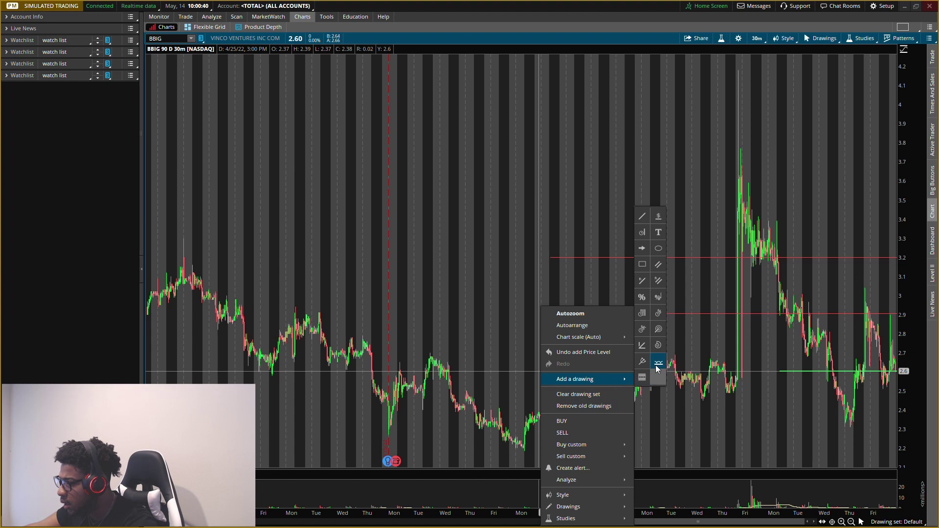
pyautogui.click(643, 217)
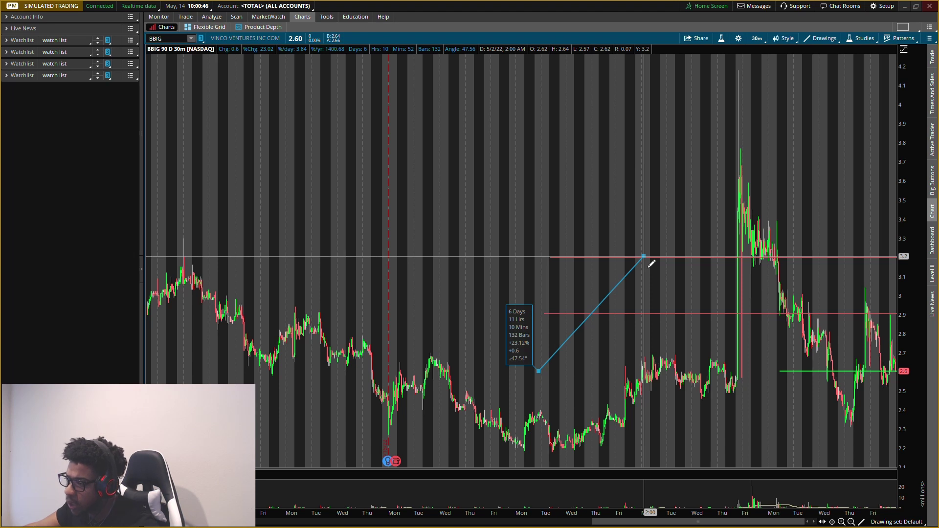
pyautogui.press('Escape')
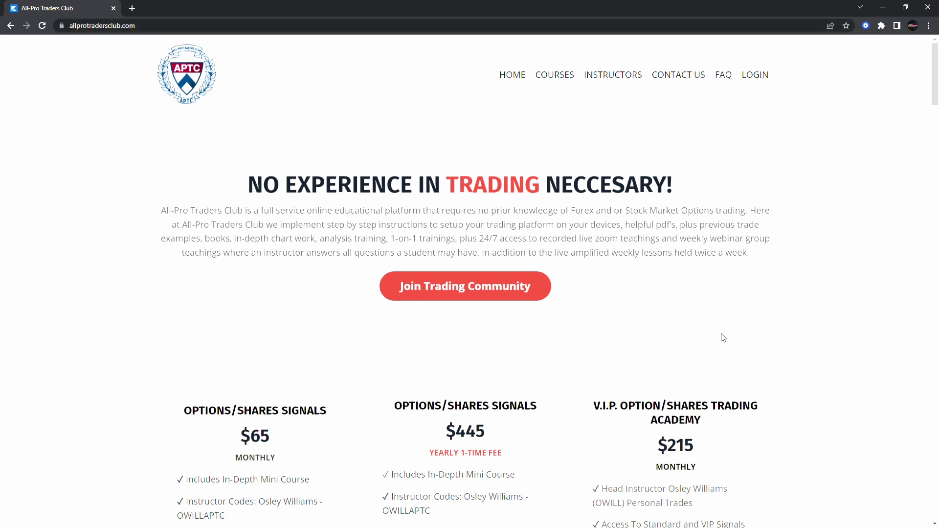
pyautogui.scroll(-4, 482, 226)
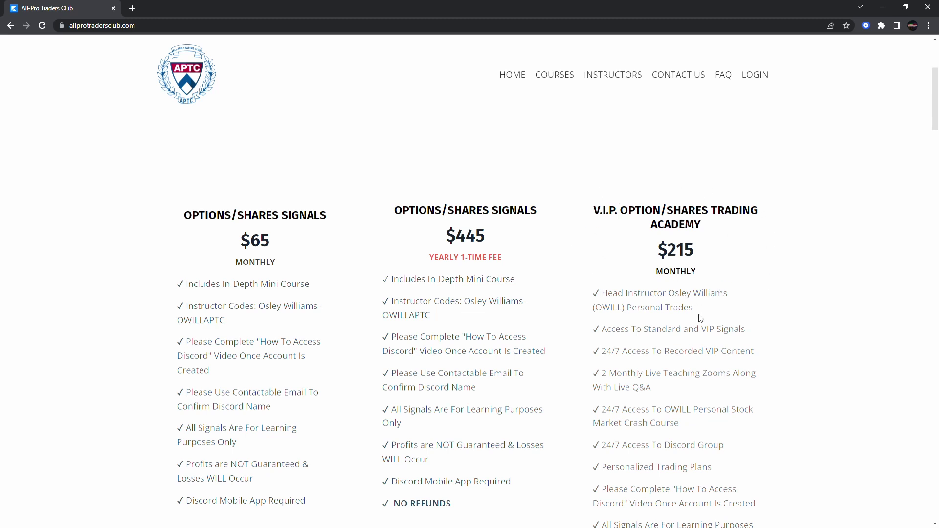
pyautogui.scroll(-2, 636, 264)
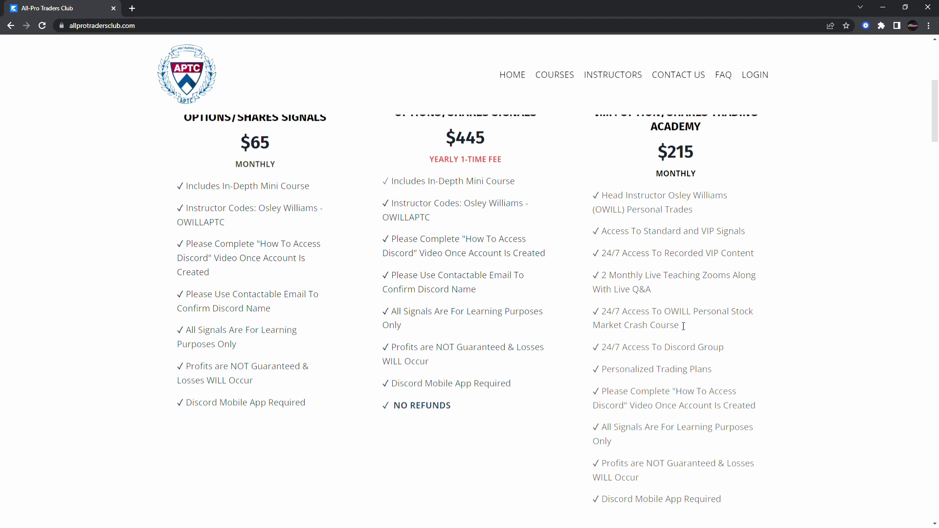
pyautogui.scroll(-6, 669, 295)
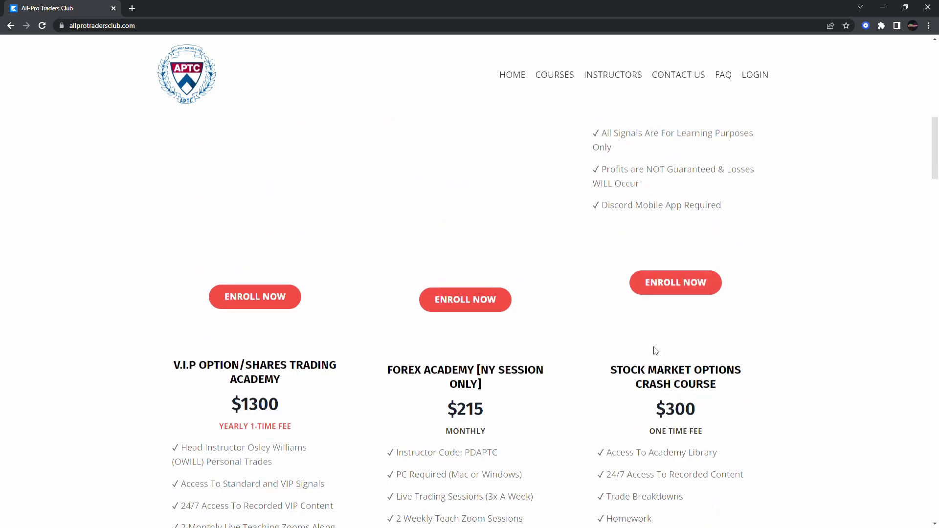
pyautogui.scroll(9, 656, 352)
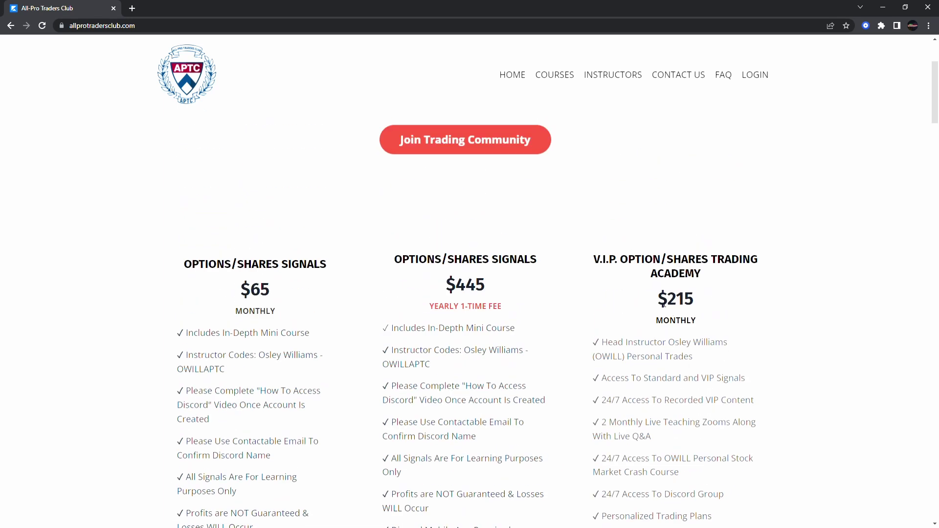
pyautogui.scroll(-1, 651, 320)
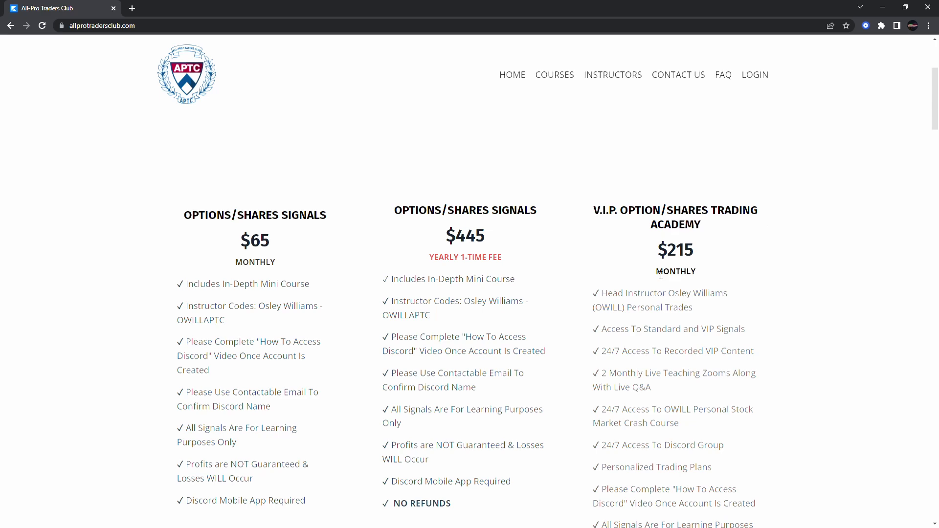
pyautogui.scroll(-8, 661, 275)
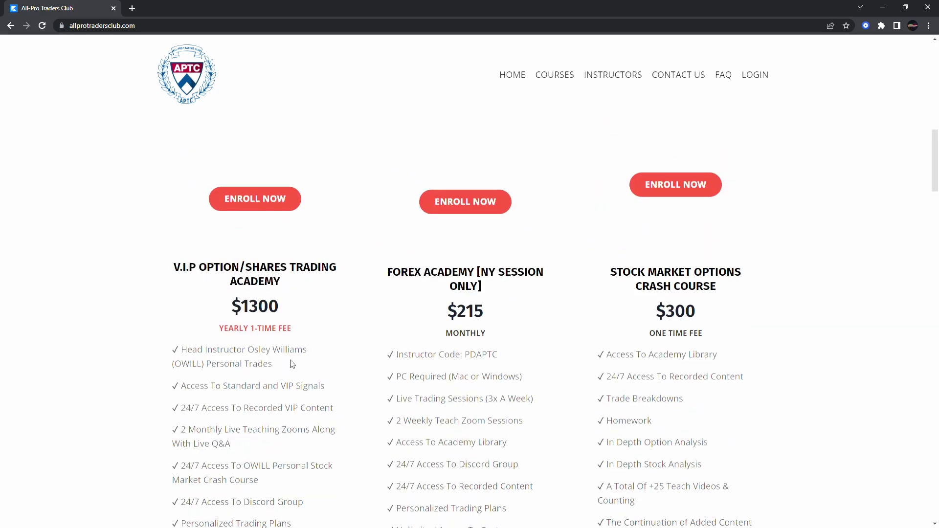
pyautogui.scroll(8, 706, 296)
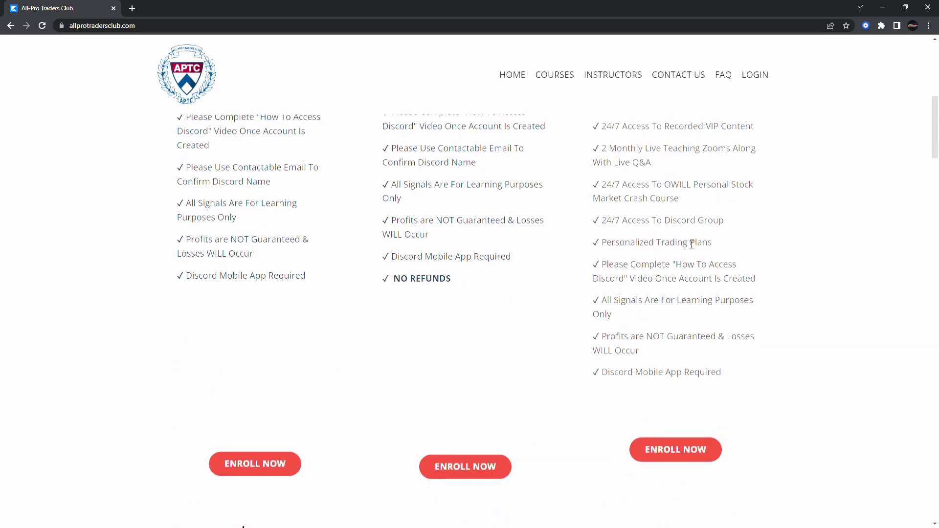
pyautogui.scroll(2, 662, 266)
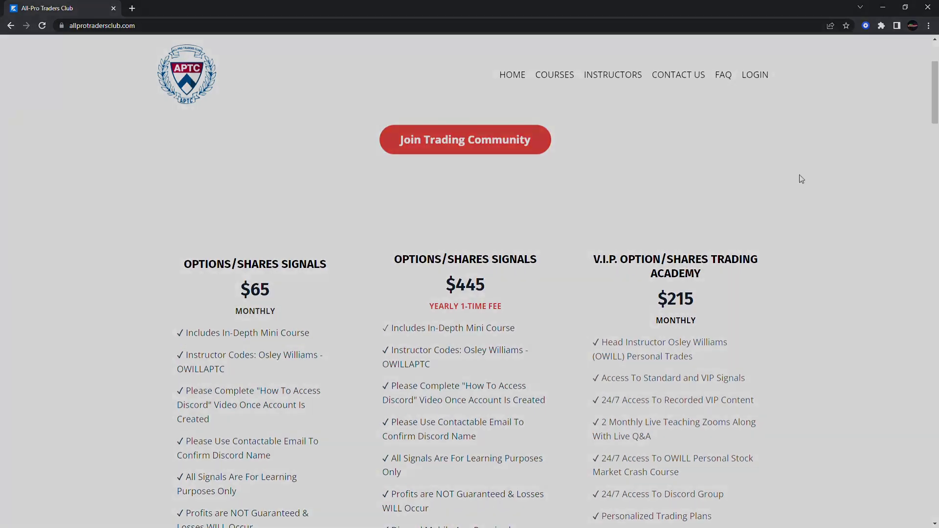